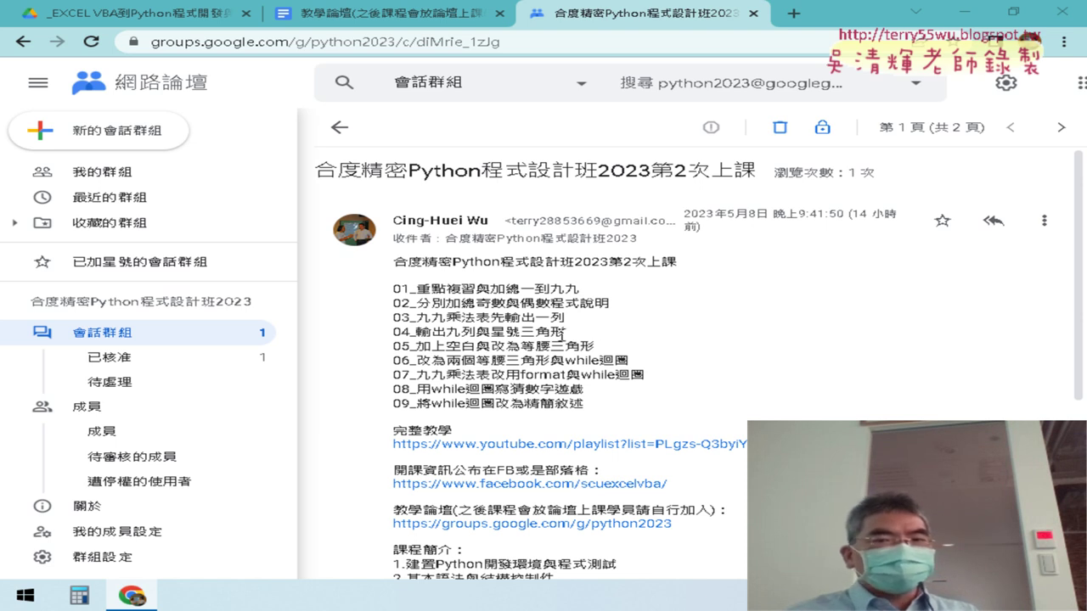
Highlight 星號三角形 in outline item 04 and 等腰三角形 in item 05.
{"action": "left_click_drag", "start_coordinate": [566, 332], "coordinate": [490, 332]}
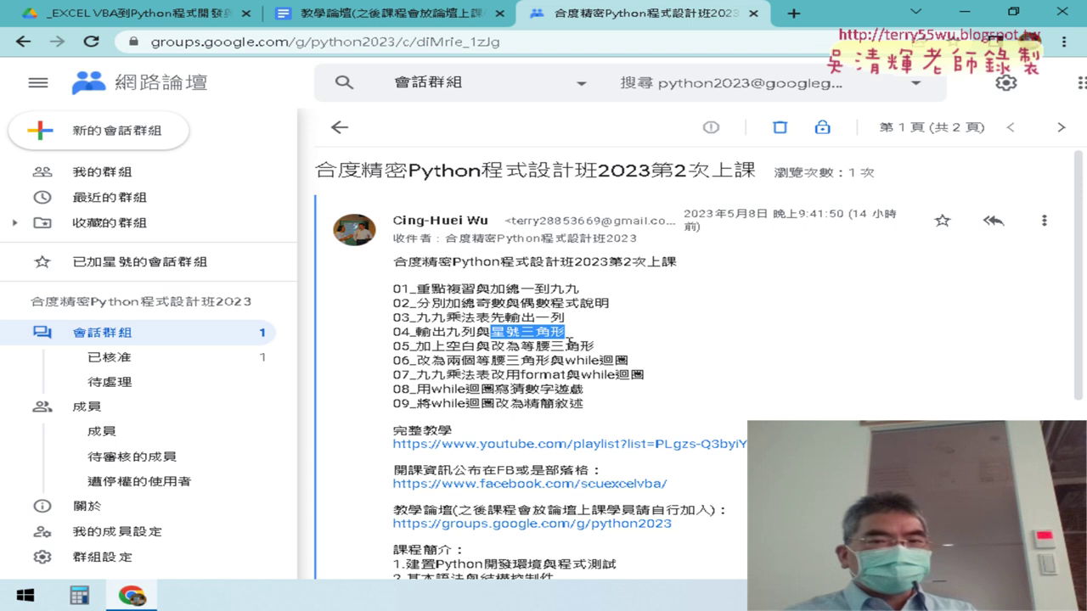
{"action": "left_click_drag", "start_coordinate": [520, 346], "coordinate": [594, 348]}
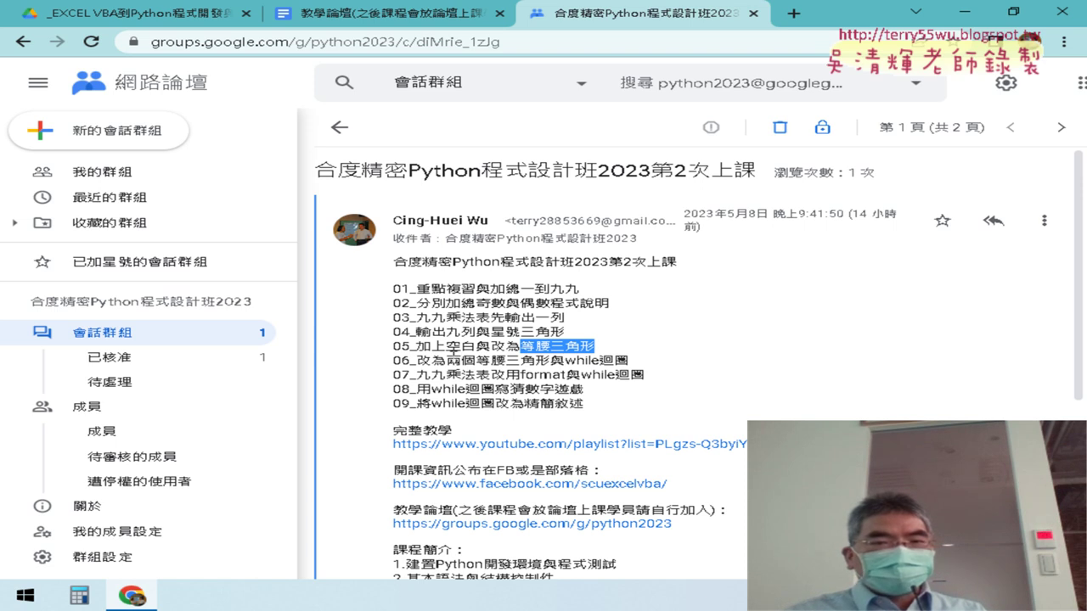
Highlight 兩個等腰三角形, format與while迴圈, 猜數字遊戲 and 精簡敘述 in outline items 06–09.
{"action": "left_click_drag", "start_coordinate": [448, 361], "coordinate": [551, 362]}
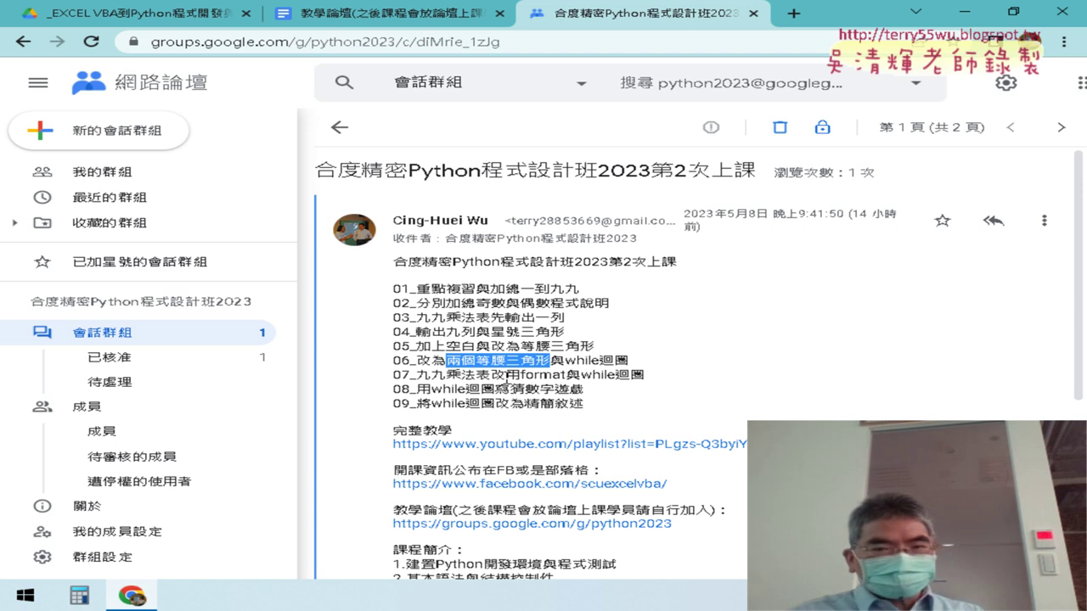
{"action": "left_click_drag", "start_coordinate": [521, 374], "coordinate": [660, 382]}
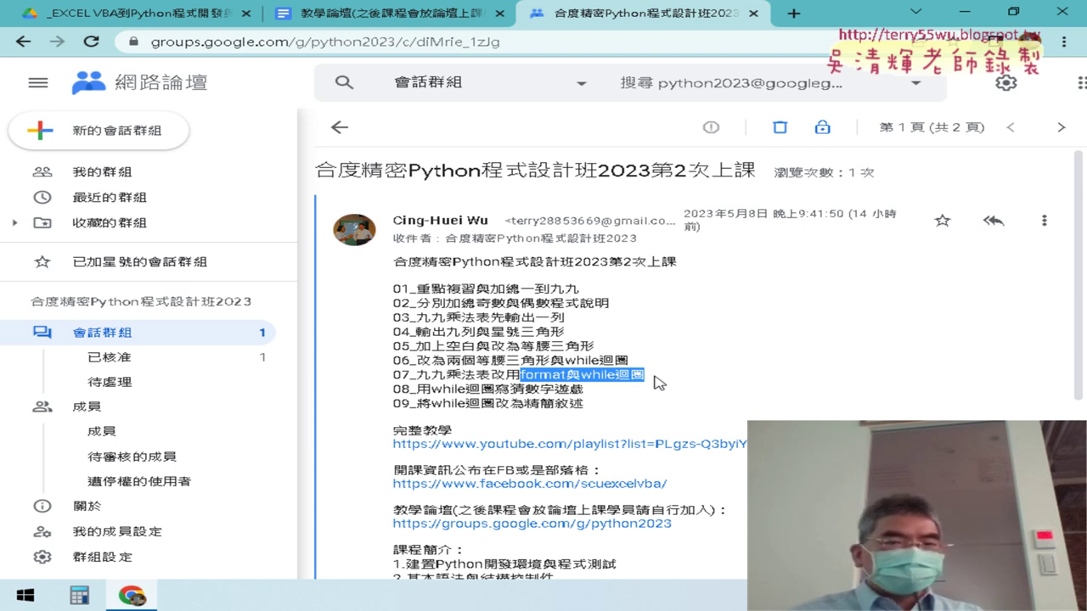
{"action": "left_click", "coordinate": [520, 398]}
{"action": "left_click_drag", "start_coordinate": [514, 391], "coordinate": [607, 393]}
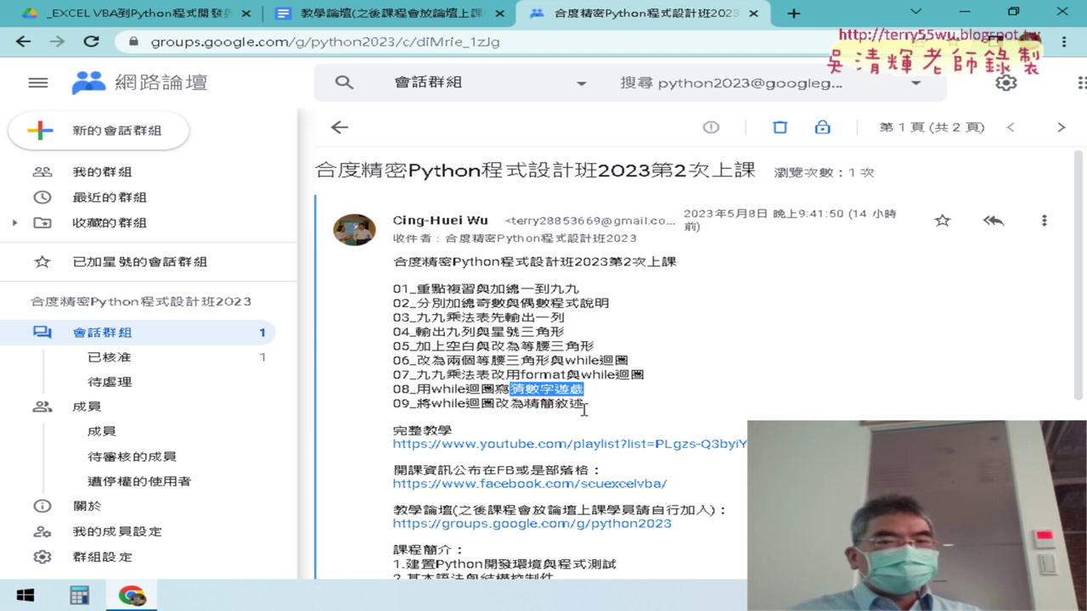
{"action": "left_click_drag", "start_coordinate": [585, 404], "coordinate": [524, 405]}
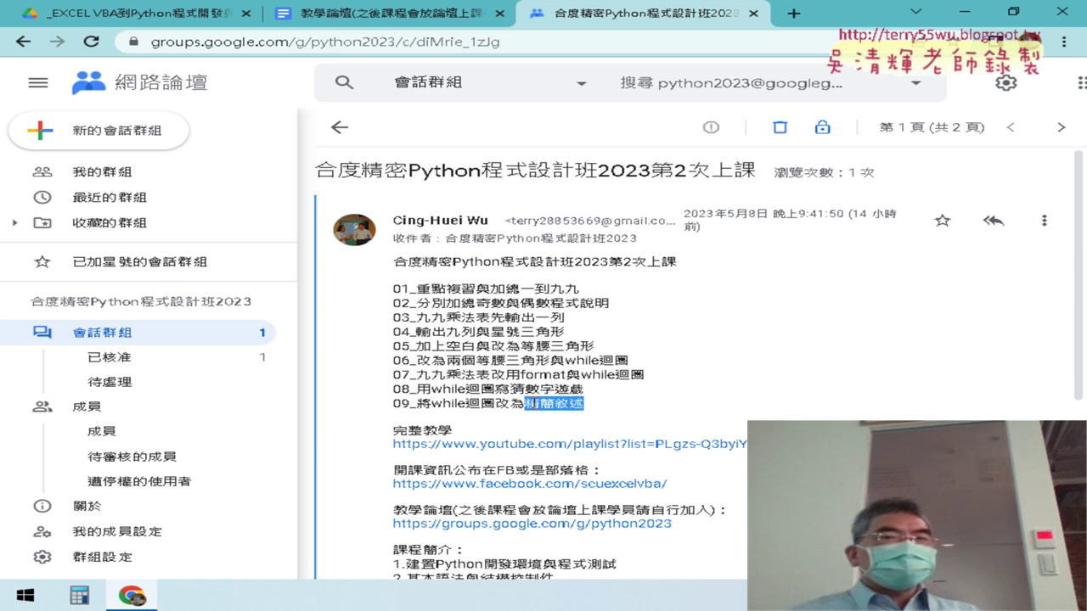
In Google Drive, open the doc 03 迴圈資料結構與自訂函數 inside the _雲端白板 folder.
{"action": "left_click", "coordinate": [102, 10]}
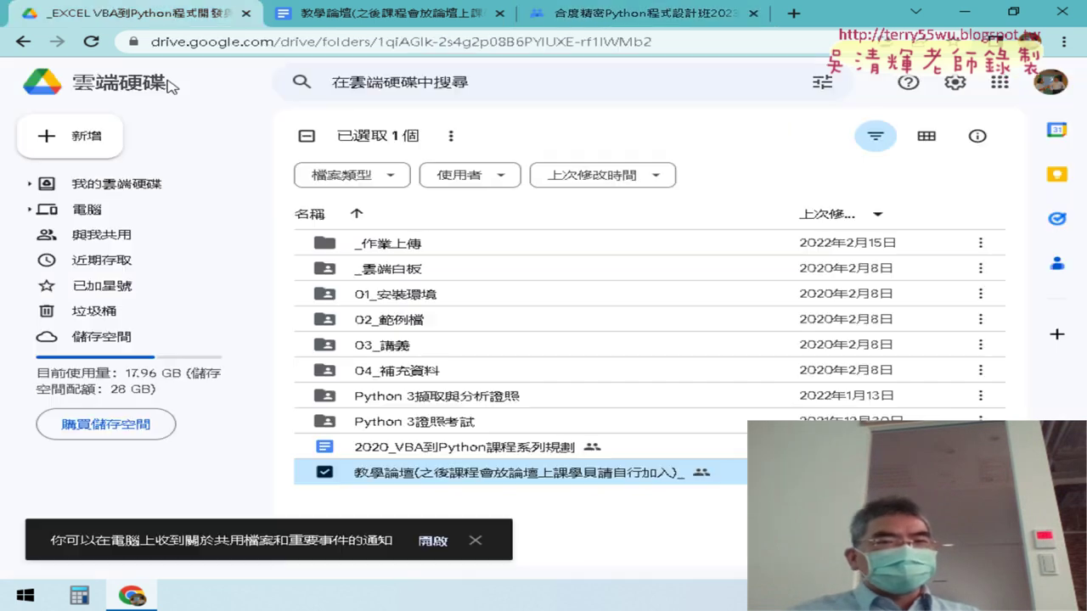
{"action": "double_click", "coordinate": [468, 268]}
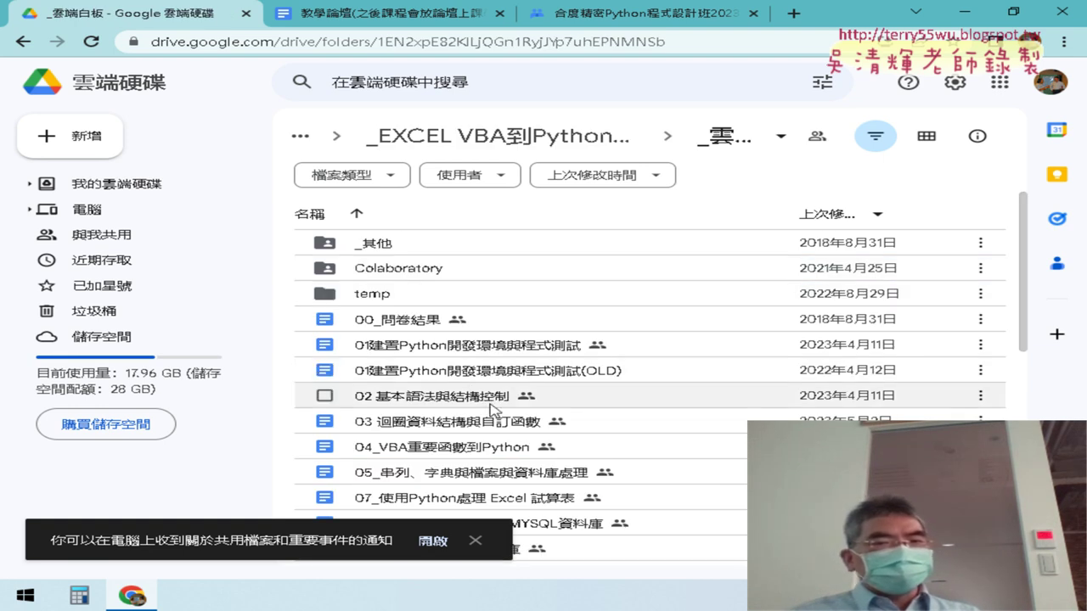
{"action": "double_click", "coordinate": [492, 424]}
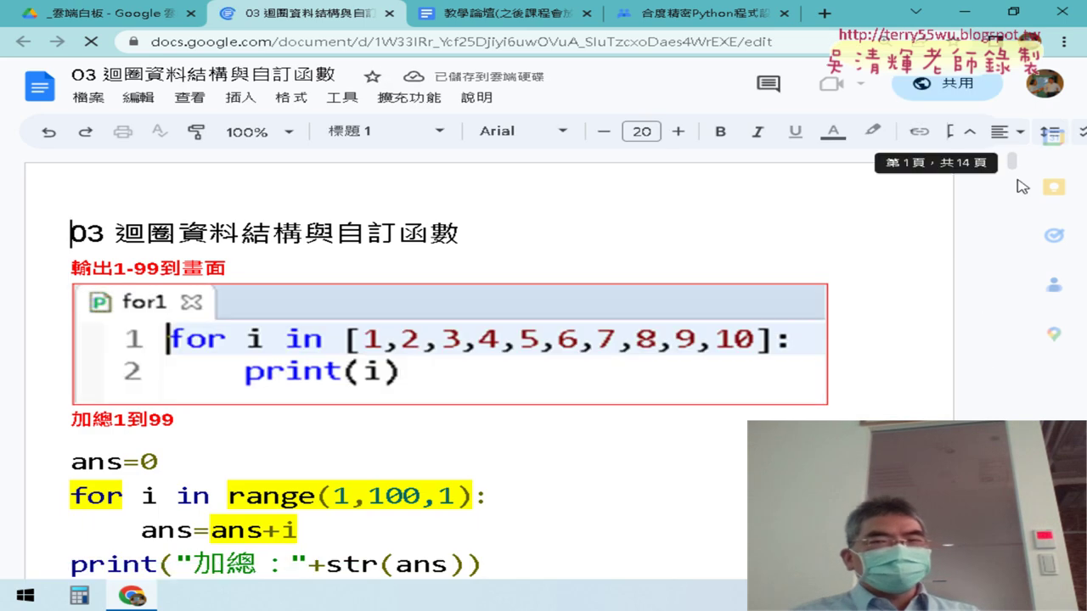
{"action": "left_click_drag", "start_coordinate": [1013, 166], "coordinate": [1023, 432]}
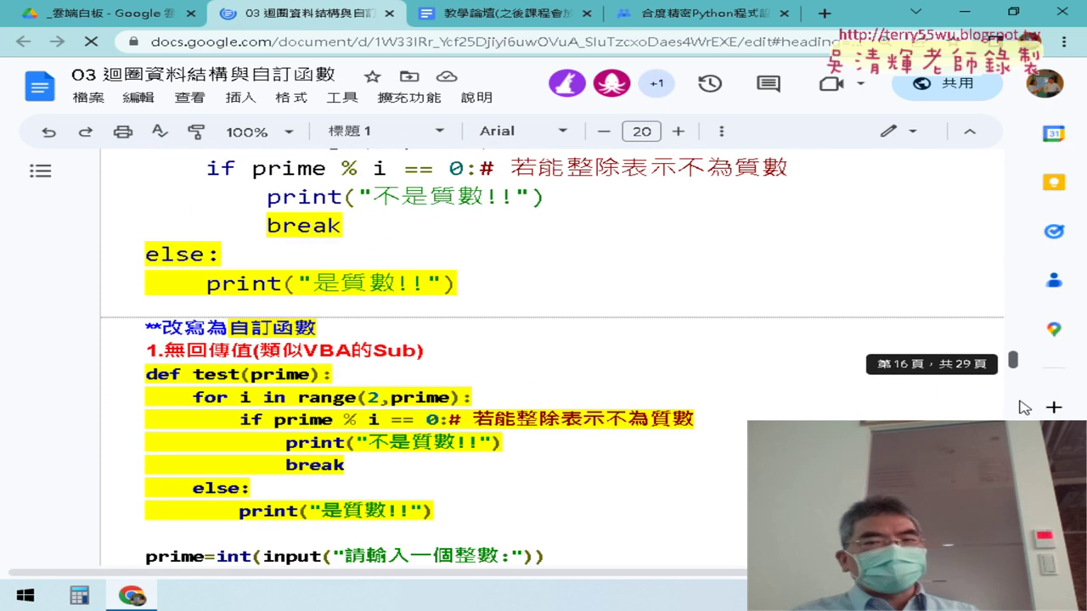
{"action": "left_click_drag", "start_coordinate": [1013, 406], "coordinate": [1013, 417]}
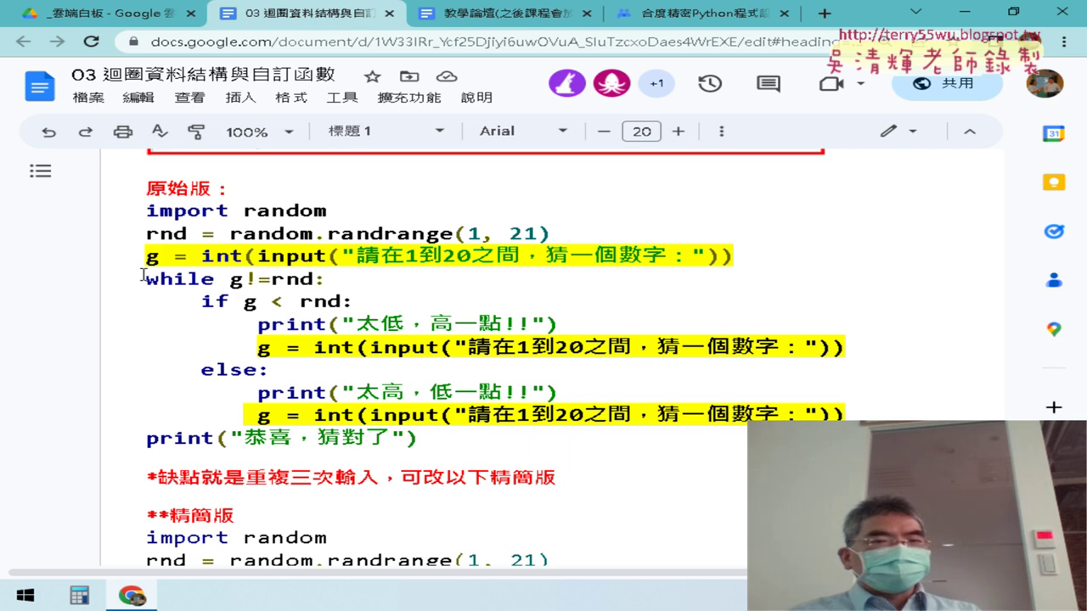
{"action": "left_click_drag", "start_coordinate": [144, 255], "coordinate": [732, 257]}
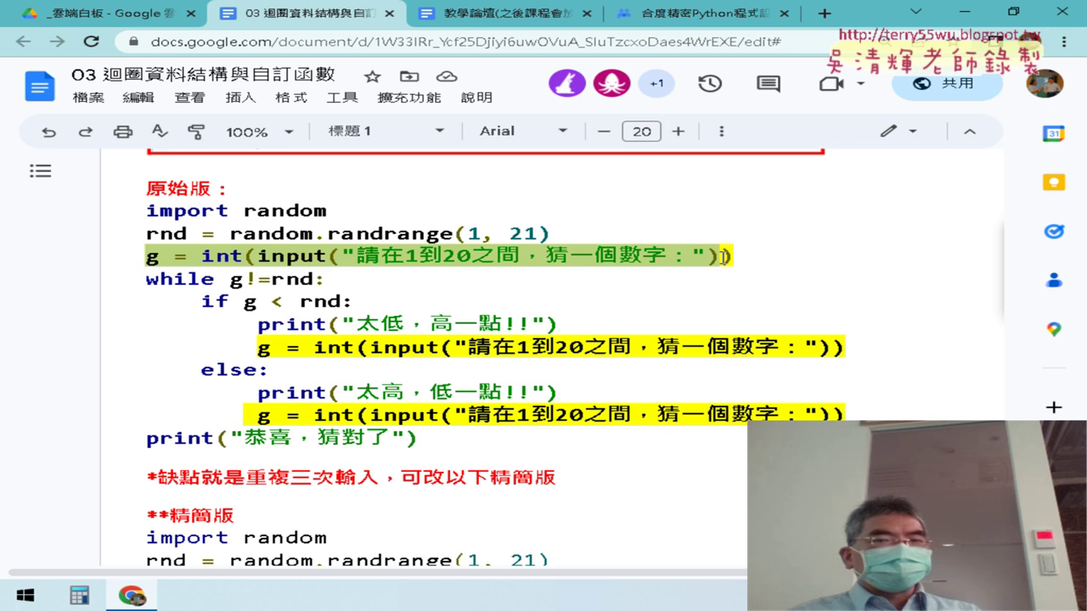
{"action": "left_click_drag", "start_coordinate": [568, 235], "coordinate": [126, 202]}
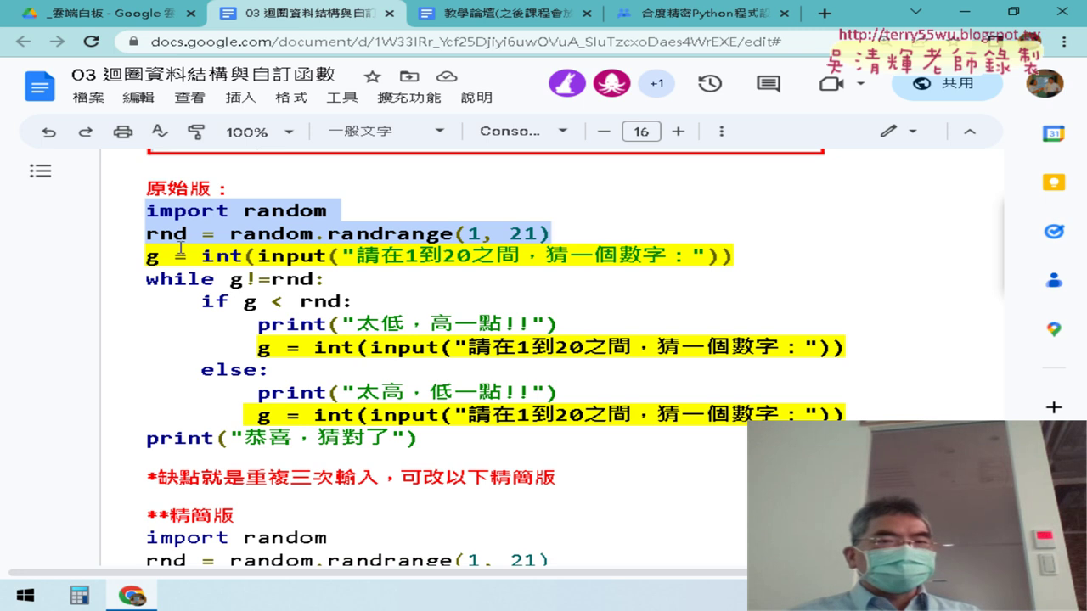
{"action": "left_click_drag", "start_coordinate": [747, 257], "coordinate": [155, 257]}
{"action": "left_click", "coordinate": [152, 256]}
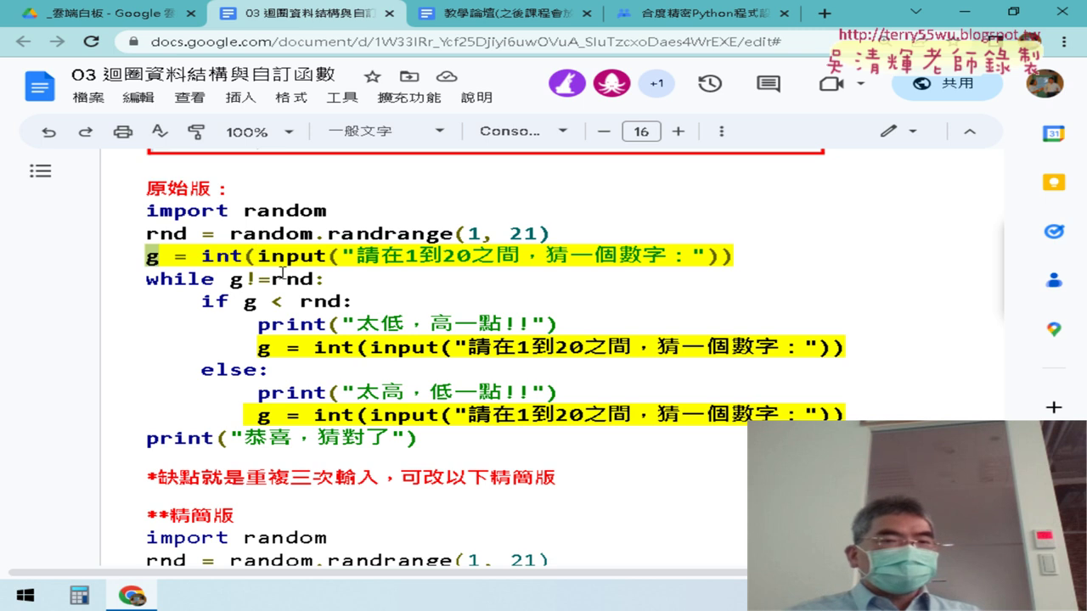
{"action": "left_click_drag", "start_coordinate": [143, 279], "coordinate": [327, 284]}
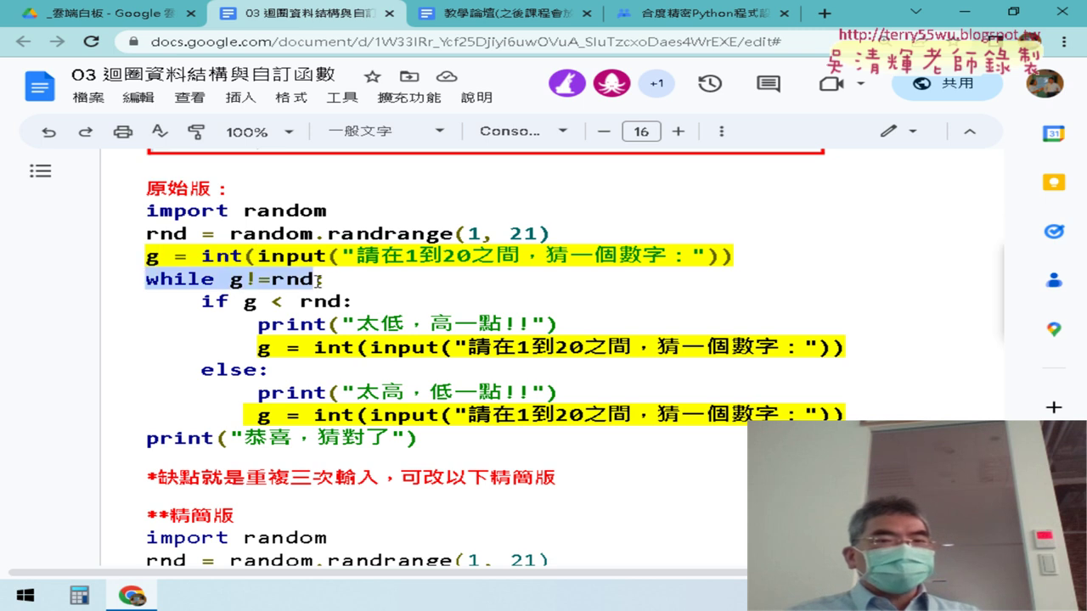
{"action": "left_click_drag", "start_coordinate": [229, 280], "coordinate": [309, 284]}
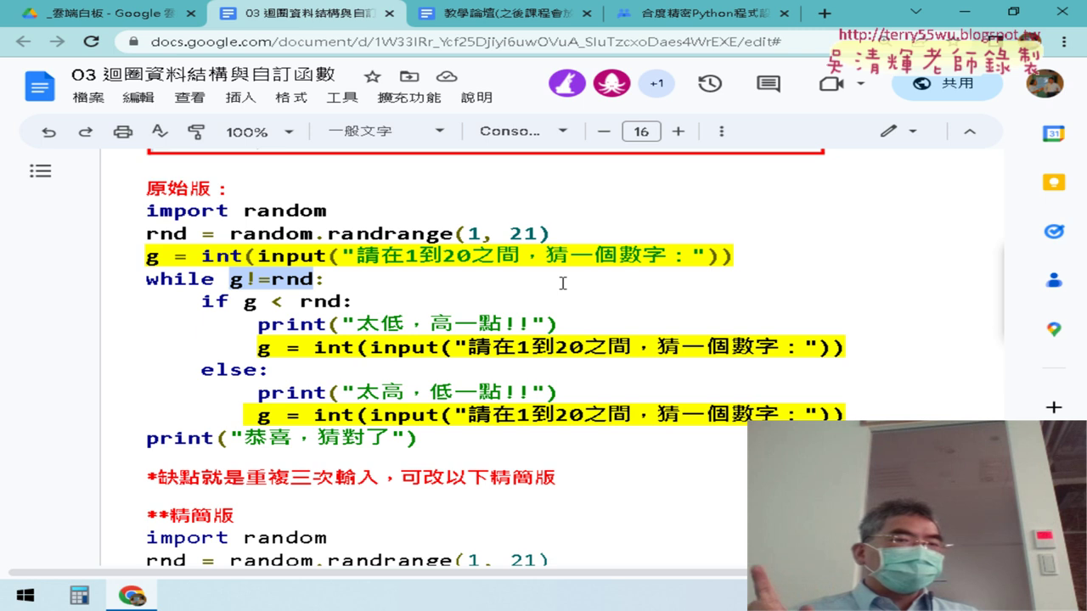
{"action": "left_click", "coordinate": [468, 283]}
{"action": "key", "text": "shift+Right"}
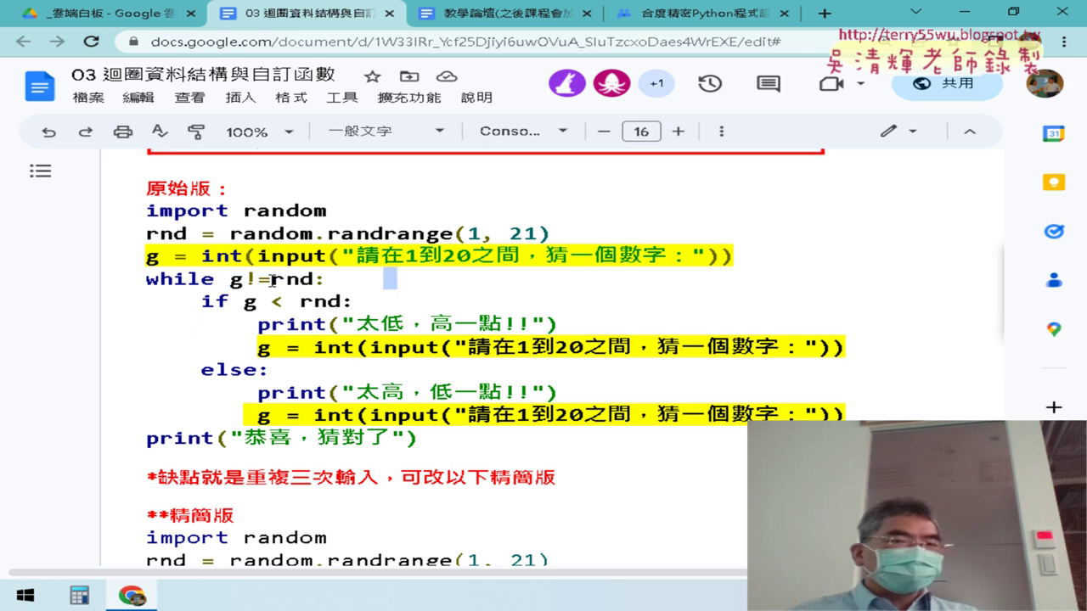
{"action": "left_click_drag", "start_coordinate": [244, 278], "coordinate": [310, 278]}
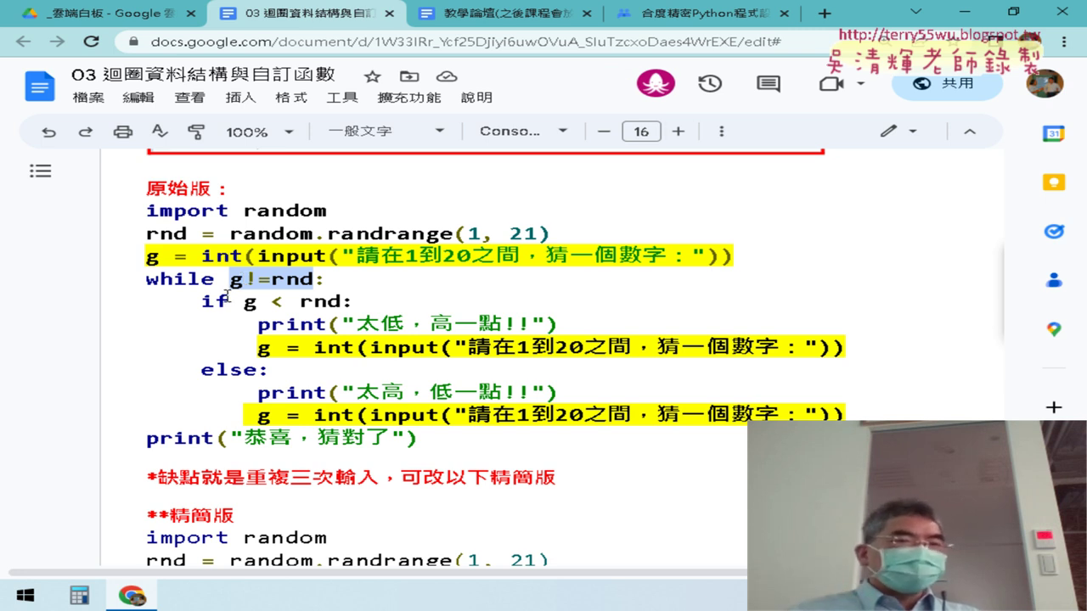
{"action": "left_click_drag", "start_coordinate": [243, 302], "coordinate": [343, 300]}
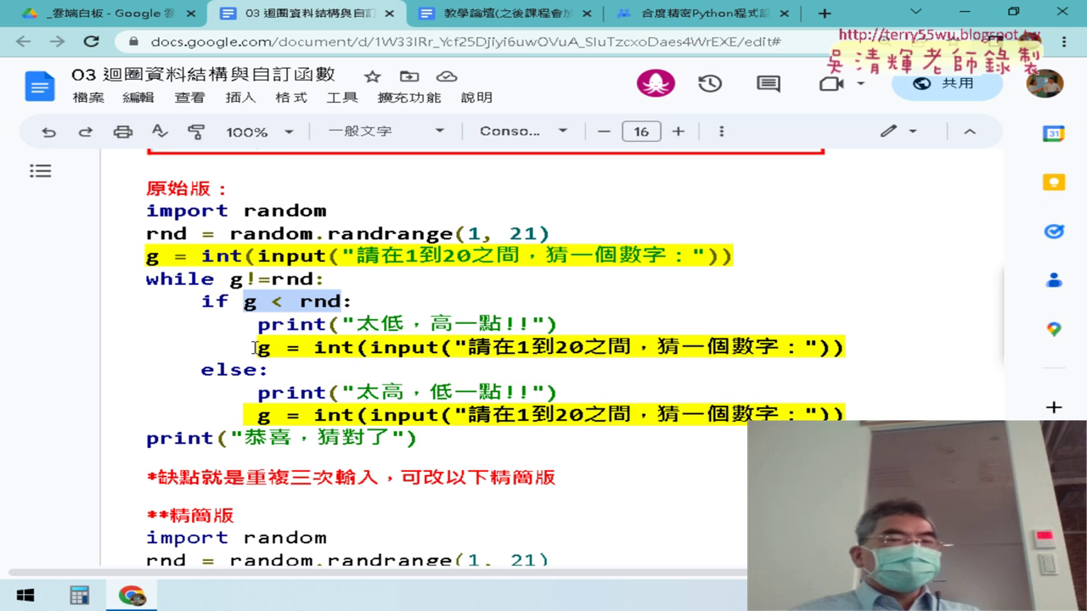
{"action": "left_click_drag", "start_coordinate": [254, 347], "coordinate": [864, 355]}
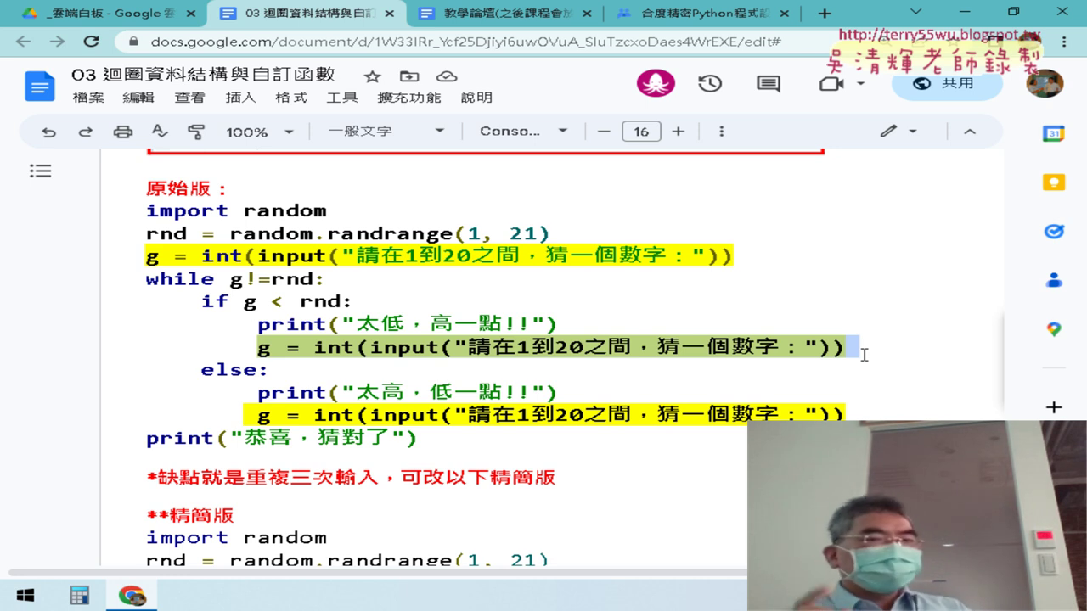
Highlight g!= in the while condition and the congratulations print line, then deselect.
{"action": "left_click", "coordinate": [492, 344]}
{"action": "left_click", "coordinate": [408, 348]}
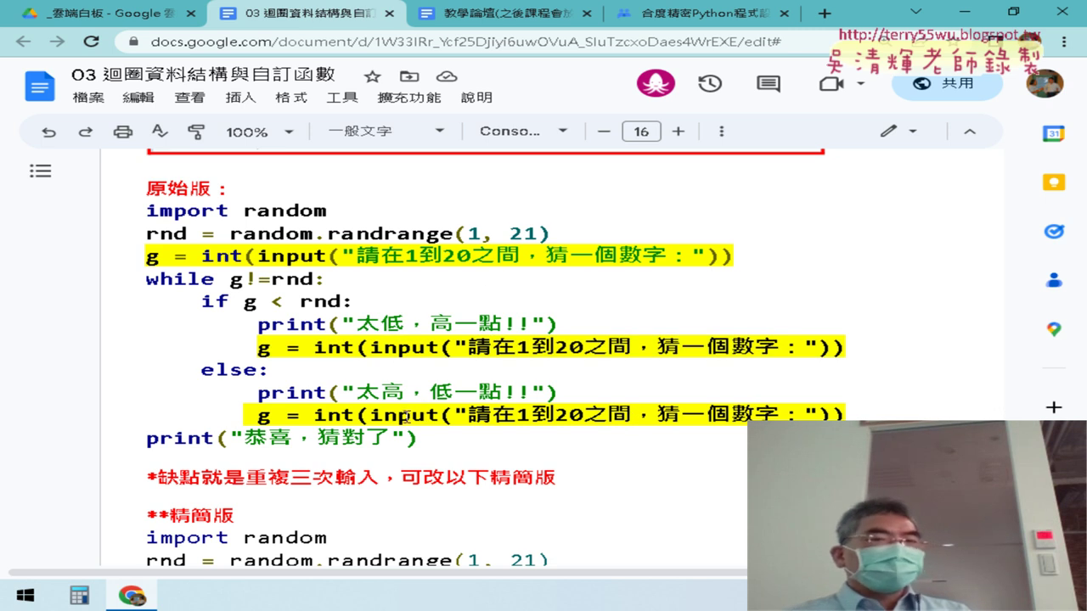
{"action": "left_click_drag", "start_coordinate": [230, 279], "coordinate": [314, 280]}
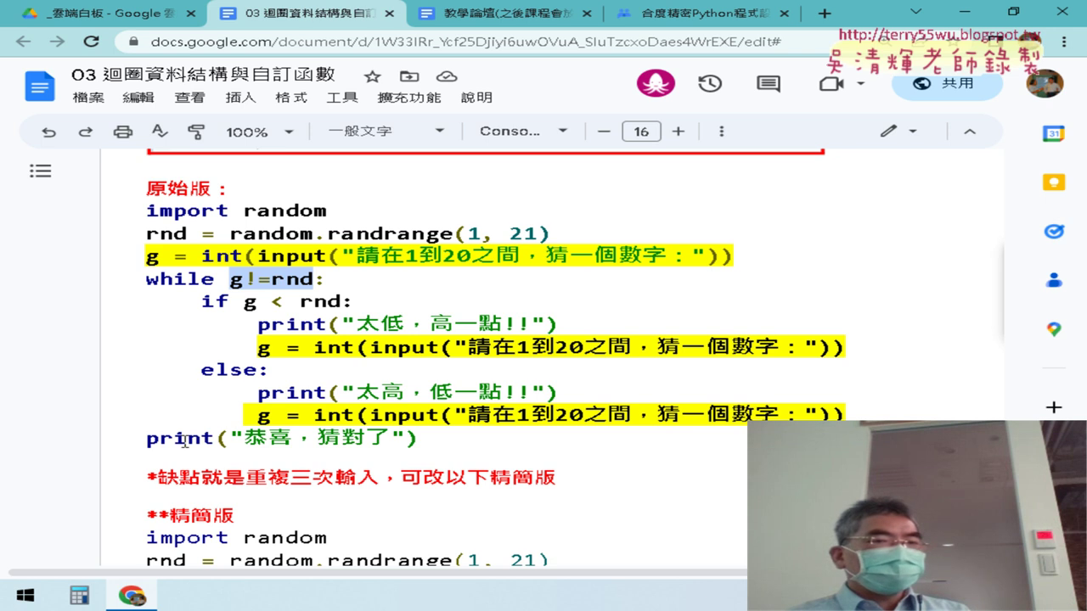
{"action": "left_click_drag", "start_coordinate": [145, 439], "coordinate": [452, 448]}
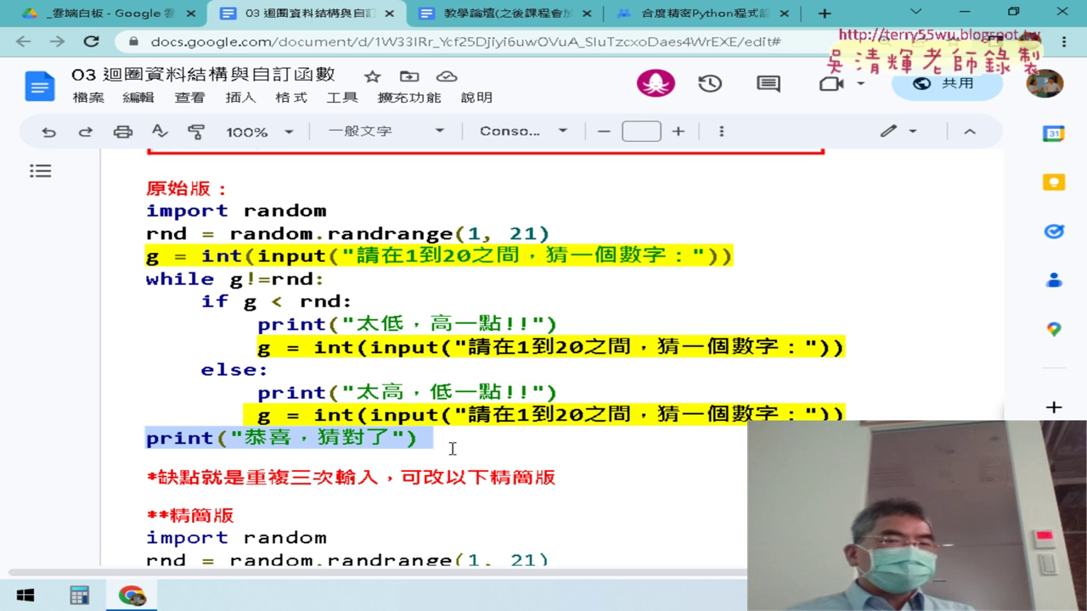
{"action": "left_click", "coordinate": [519, 254]}
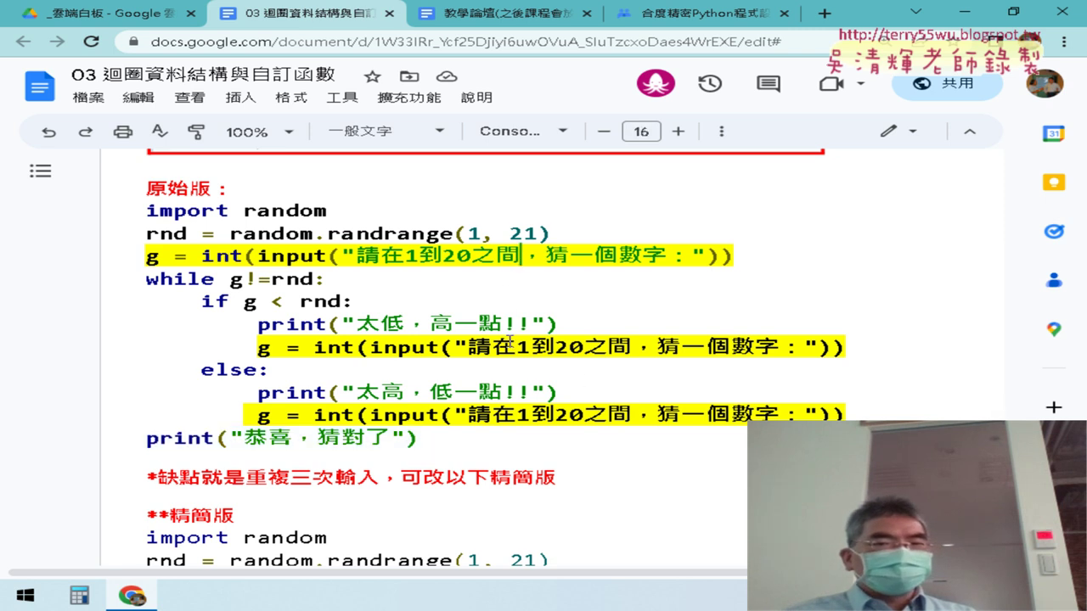
{"action": "left_click", "coordinate": [501, 418]}
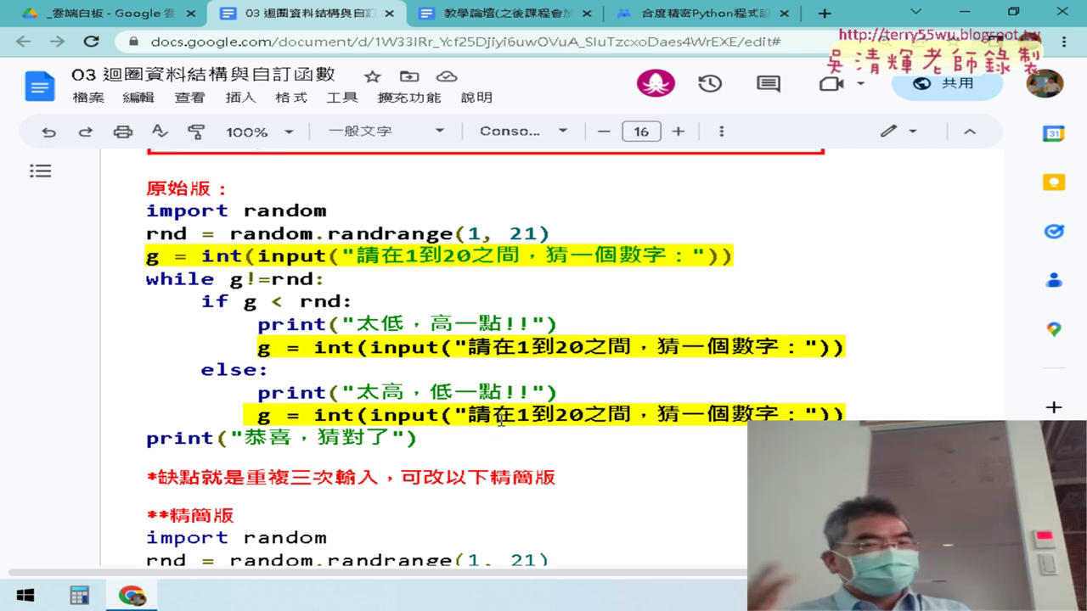
{"action": "scroll", "coordinate": [349, 387], "scroll_direction": "down", "scroll_amount": 4}
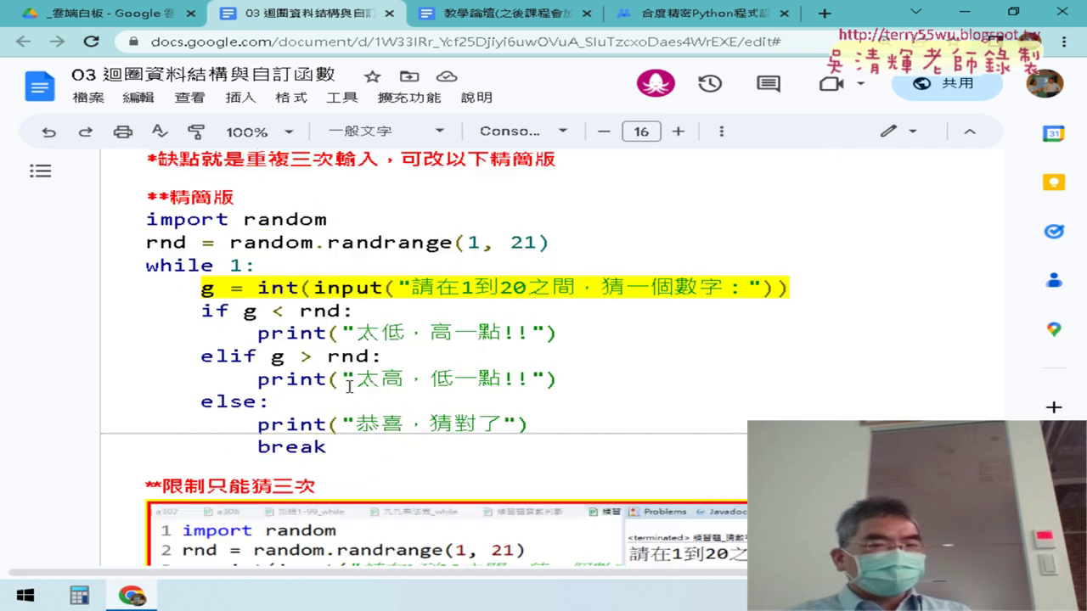
{"action": "scroll", "coordinate": [349, 387], "scroll_direction": "down", "scroll_amount": 3}
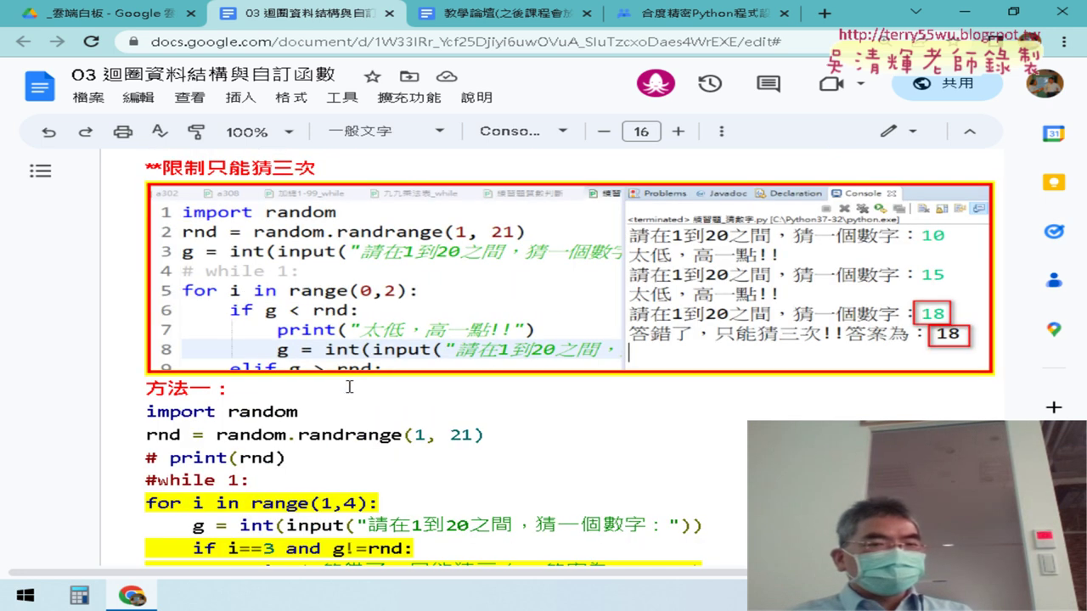
{"action": "scroll", "coordinate": [349, 388], "scroll_direction": "up", "scroll_amount": 7}
{"action": "scroll", "coordinate": [349, 387], "scroll_direction": "down", "scroll_amount": 4}
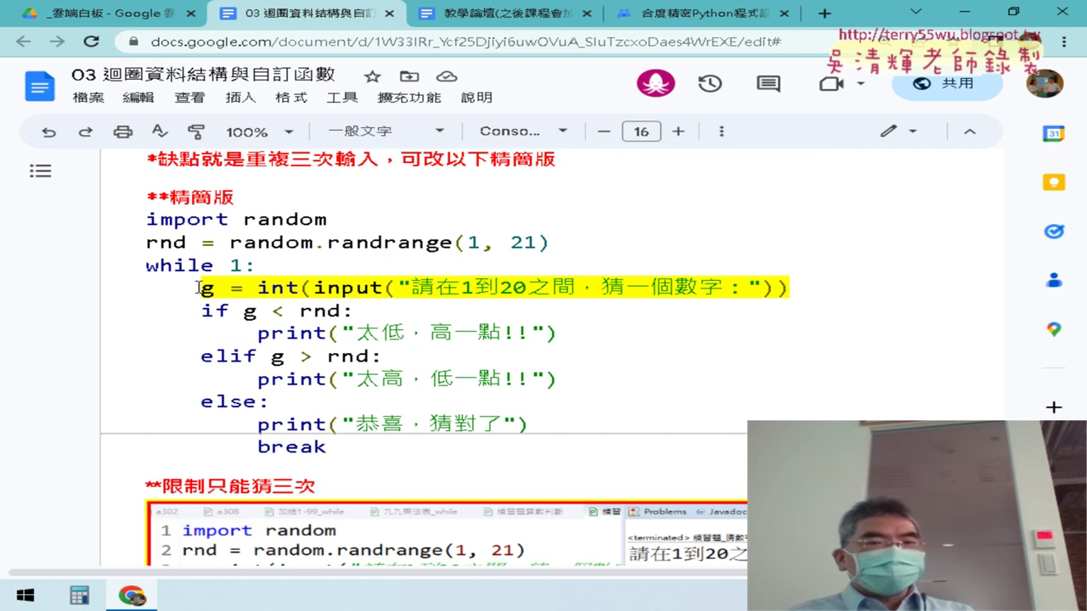
{"action": "left_click_drag", "start_coordinate": [200, 287], "coordinate": [805, 295]}
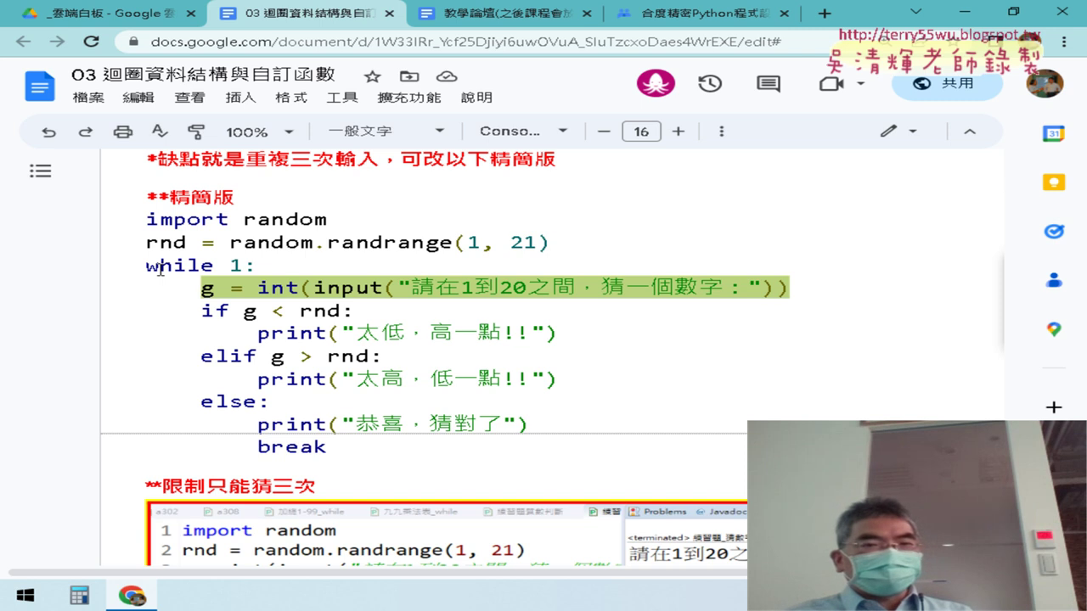
{"action": "scroll", "coordinate": [159, 269], "scroll_direction": "up", "scroll_amount": 4}
{"action": "left_click_drag", "start_coordinate": [144, 254], "coordinate": [746, 250]}
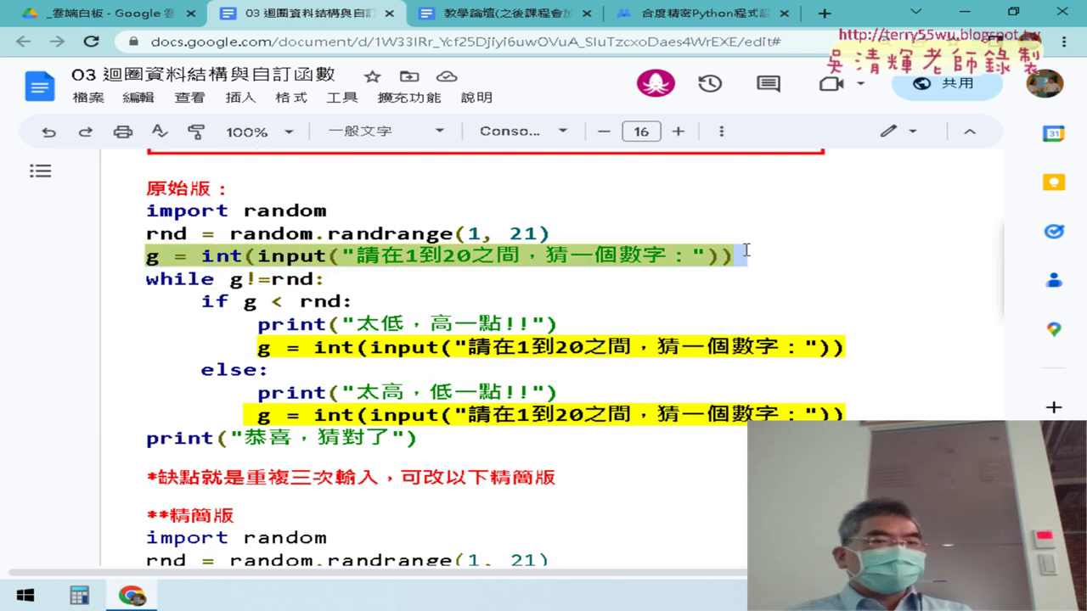
{"action": "scroll", "coordinate": [219, 296], "scroll_direction": "down", "scroll_amount": 4}
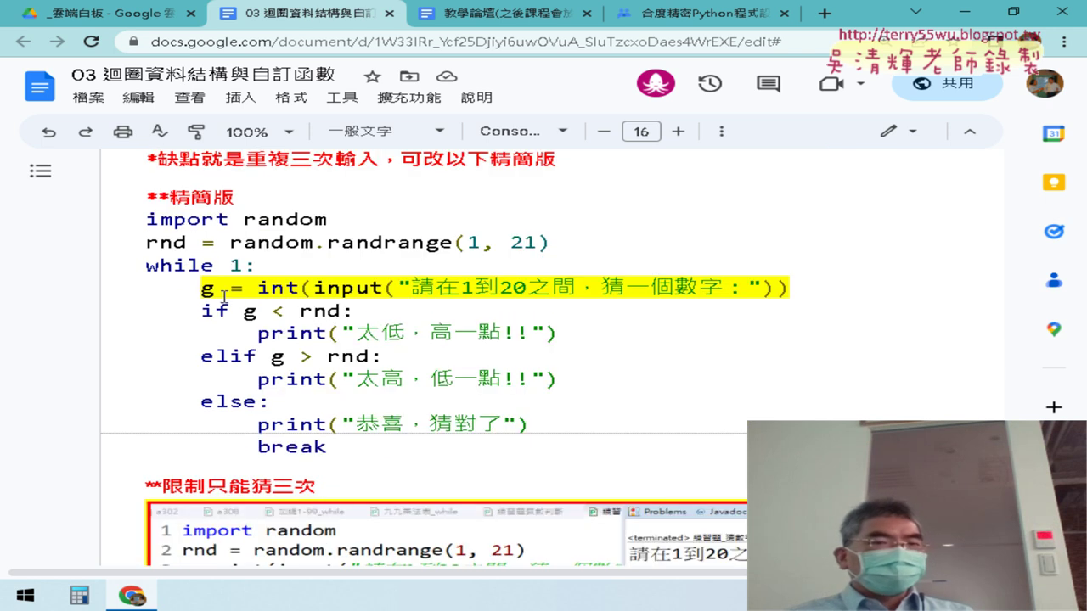
{"action": "left_click_drag", "start_coordinate": [202, 289], "coordinate": [789, 279]}
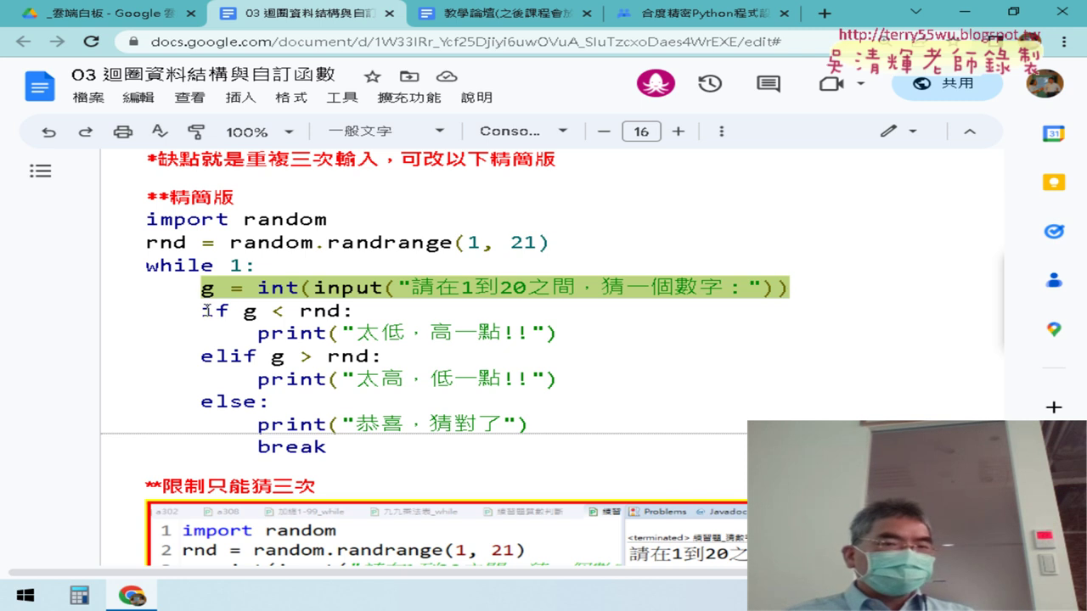
{"action": "mouse_move", "coordinate": [202, 312]}
{"action": "left_mouse_down"}
{"action": "mouse_move", "coordinate": [225, 311]}
{"action": "mouse_move", "coordinate": [350, 444]}
{"action": "left_mouse_up"}
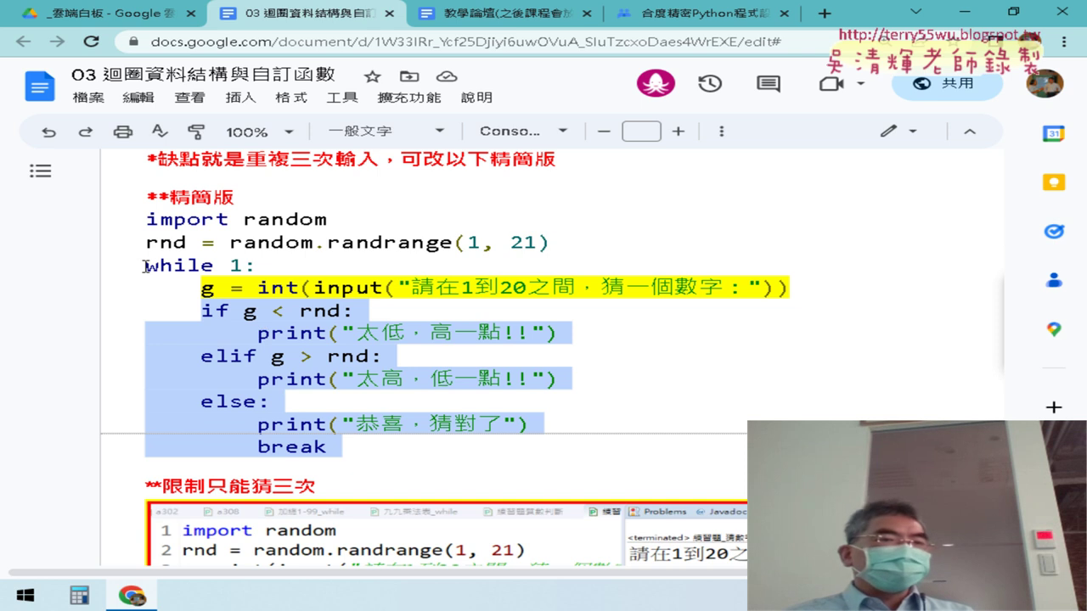
{"action": "double_click", "coordinate": [236, 265]}
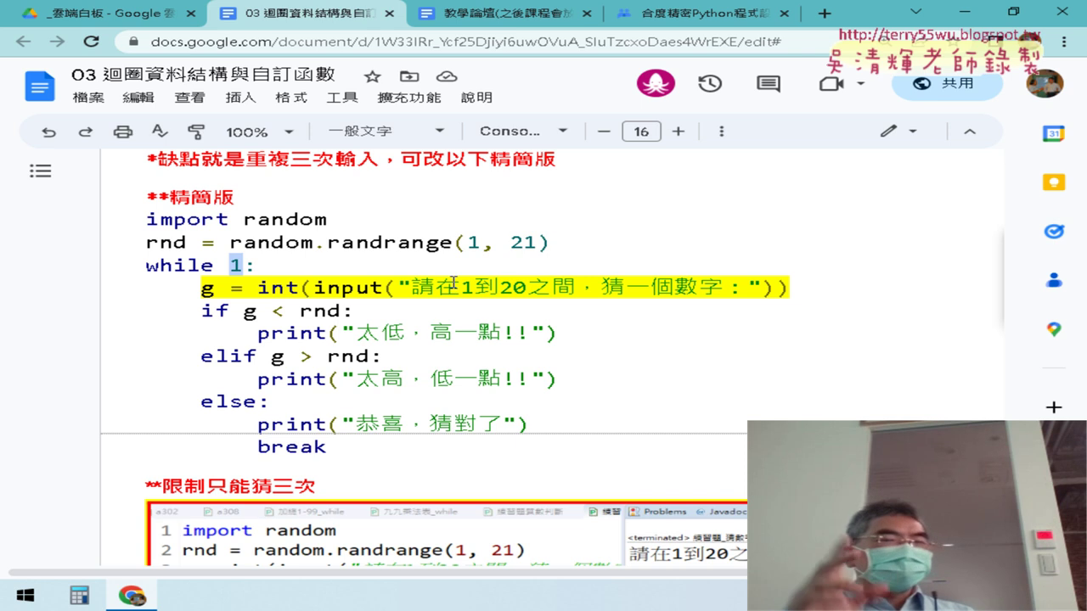
{"action": "scroll", "coordinate": [455, 282], "scroll_direction": "up", "scroll_amount": 4}
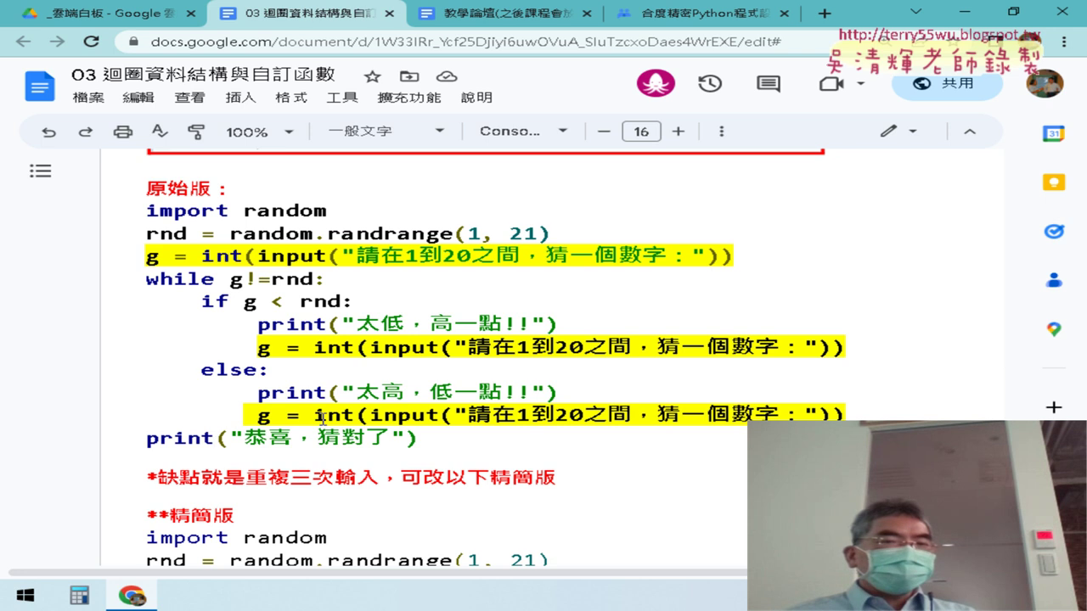
{"action": "scroll", "coordinate": [323, 418], "scroll_direction": "down", "scroll_amount": 4}
{"action": "scroll", "coordinate": [324, 419], "scroll_direction": "down", "scroll_amount": 3}
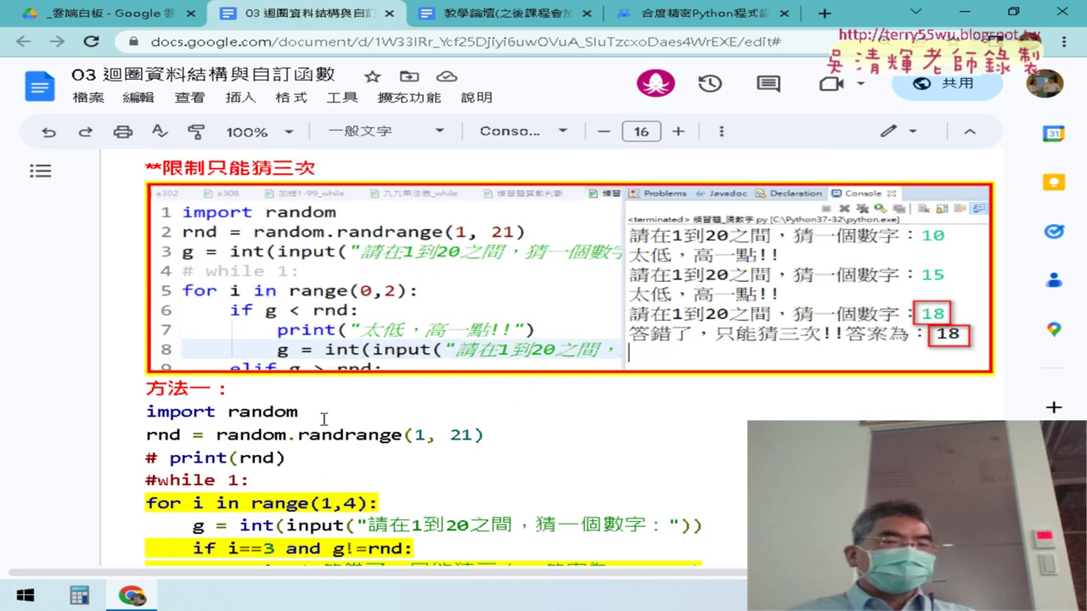
{"action": "scroll", "coordinate": [324, 418], "scroll_direction": "up", "scroll_amount": 7}
{"action": "left_click", "coordinate": [286, 242]}
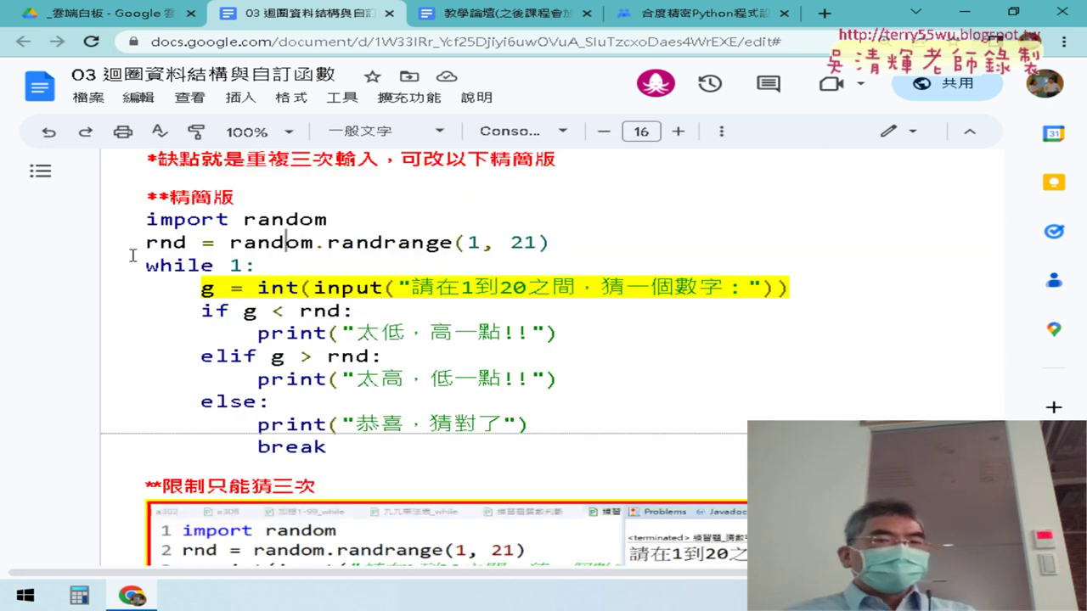
{"action": "left_click_drag", "start_coordinate": [143, 265], "coordinate": [274, 256]}
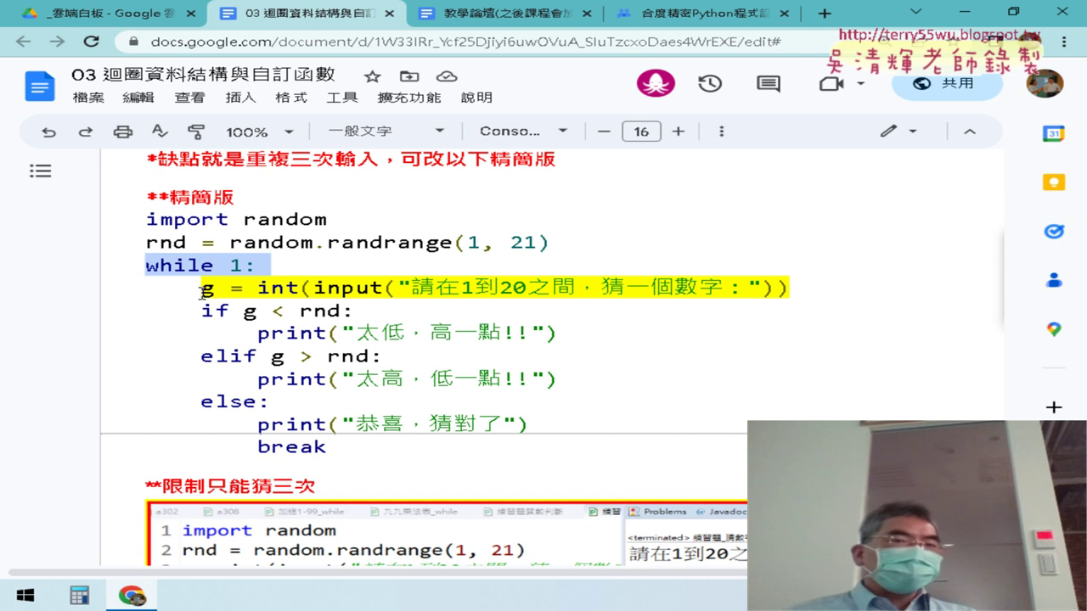
{"action": "left_click_drag", "start_coordinate": [201, 293], "coordinate": [795, 294]}
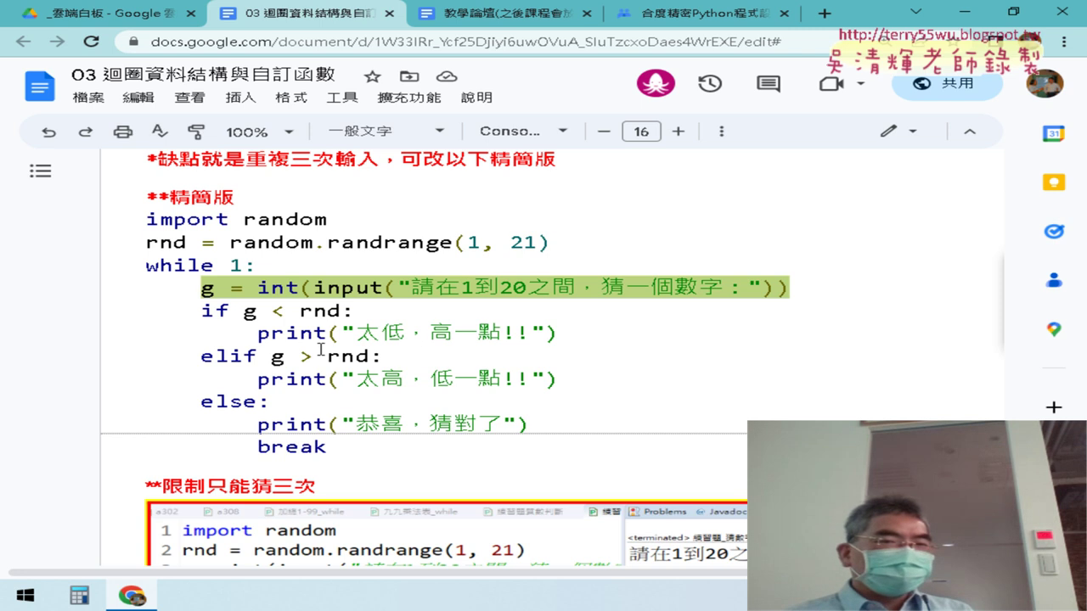
{"action": "left_click_drag", "start_coordinate": [286, 268], "coordinate": [135, 268]}
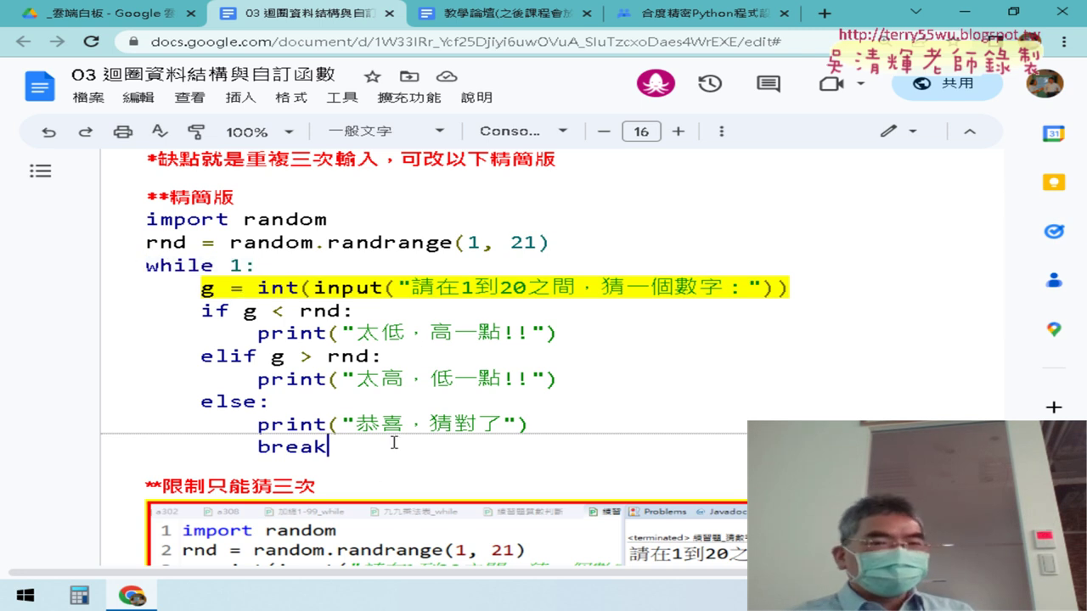
{"action": "mouse_move", "coordinate": [392, 450]}
{"action": "left_mouse_down"}
{"action": "mouse_move", "coordinate": [223, 336]}
{"action": "mouse_move", "coordinate": [140, 307]}
{"action": "left_mouse_up"}
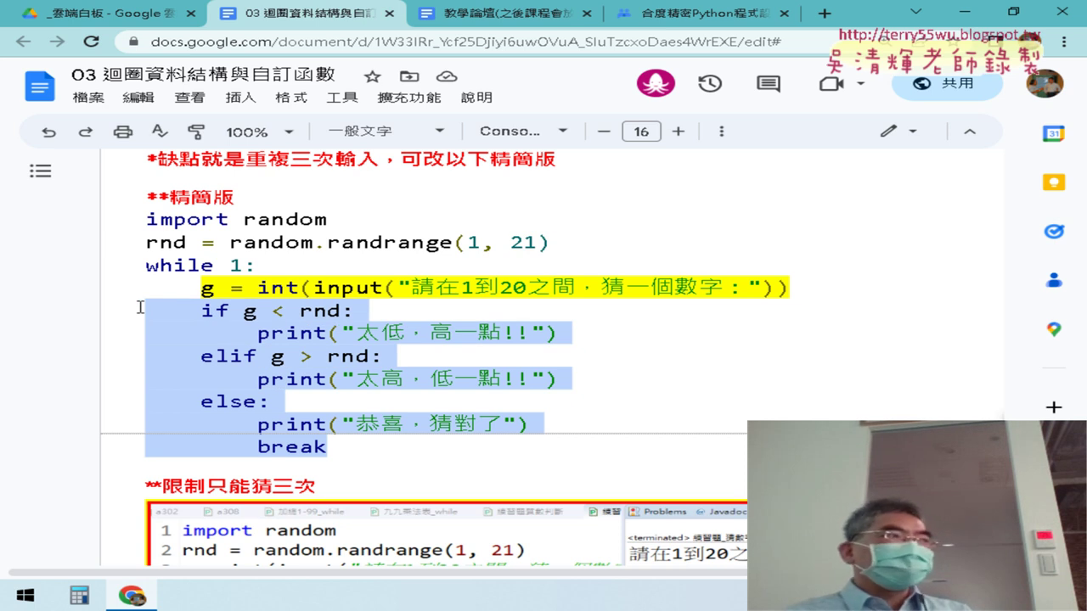
{"action": "left_click", "coordinate": [313, 447]}
{"action": "left_click_drag", "start_coordinate": [257, 447], "coordinate": [353, 446]}
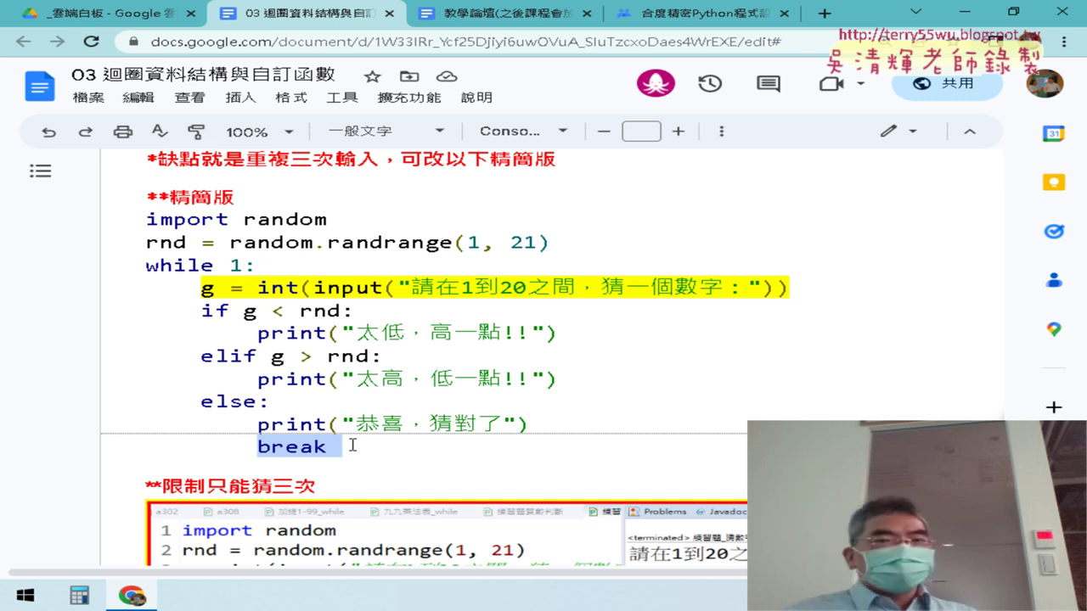
{"action": "left_click", "coordinate": [398, 446]}
{"action": "key", "text": "shift+Left"}
{"action": "left_click_drag", "start_coordinate": [292, 432], "coordinate": [127, 223]}
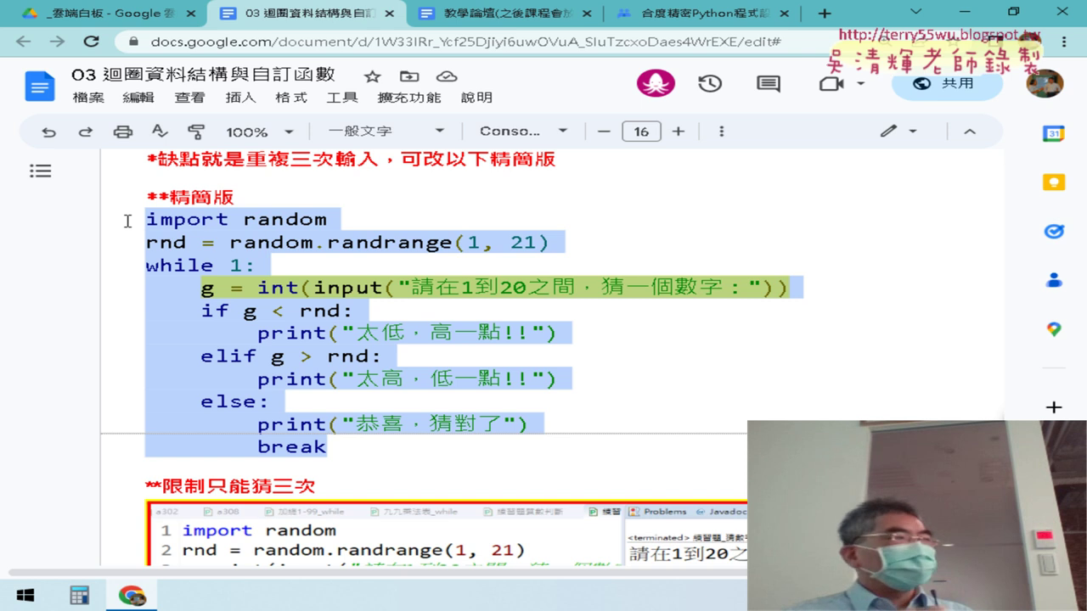
{"action": "left_click", "coordinate": [242, 287]}
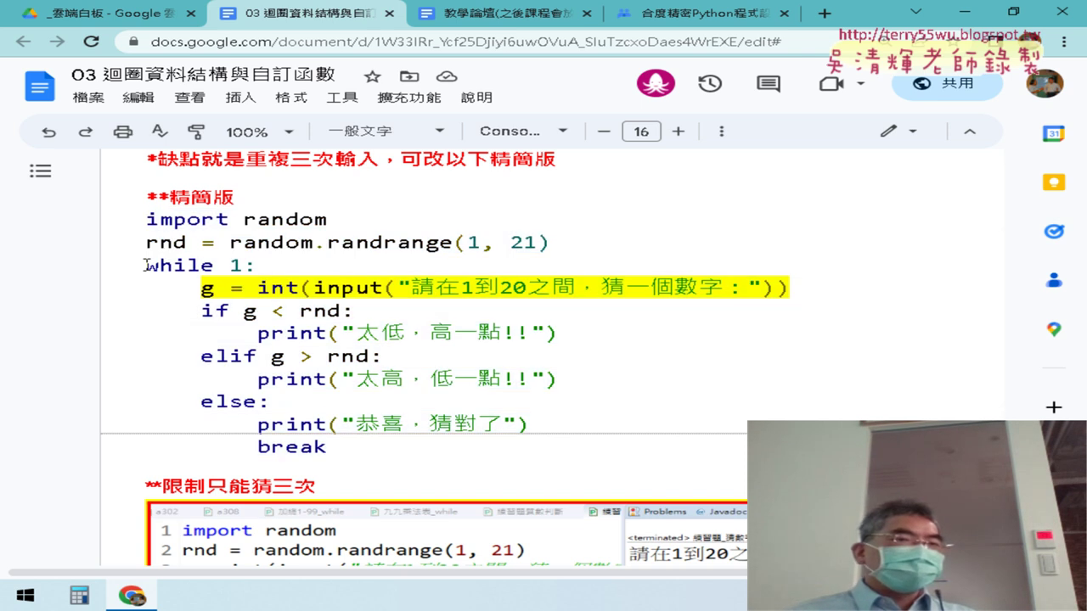
{"action": "left_click_drag", "start_coordinate": [146, 265], "coordinate": [270, 264]}
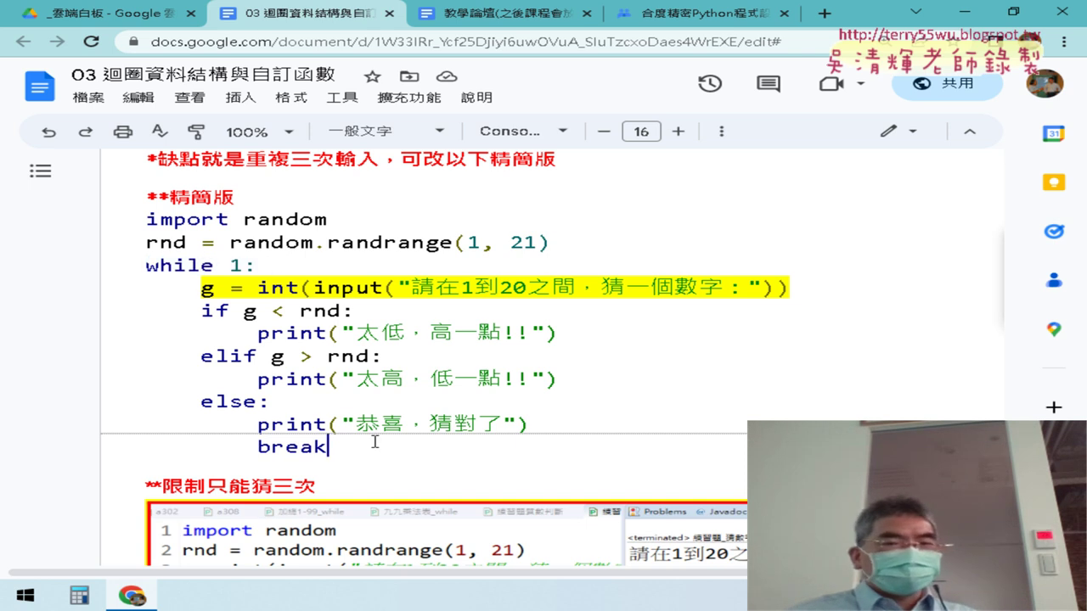
{"action": "mouse_move", "coordinate": [328, 447]}
{"action": "left_mouse_down"}
{"action": "mouse_move", "coordinate": [201, 280]}
{"action": "mouse_move", "coordinate": [125, 214]}
{"action": "left_mouse_up"}
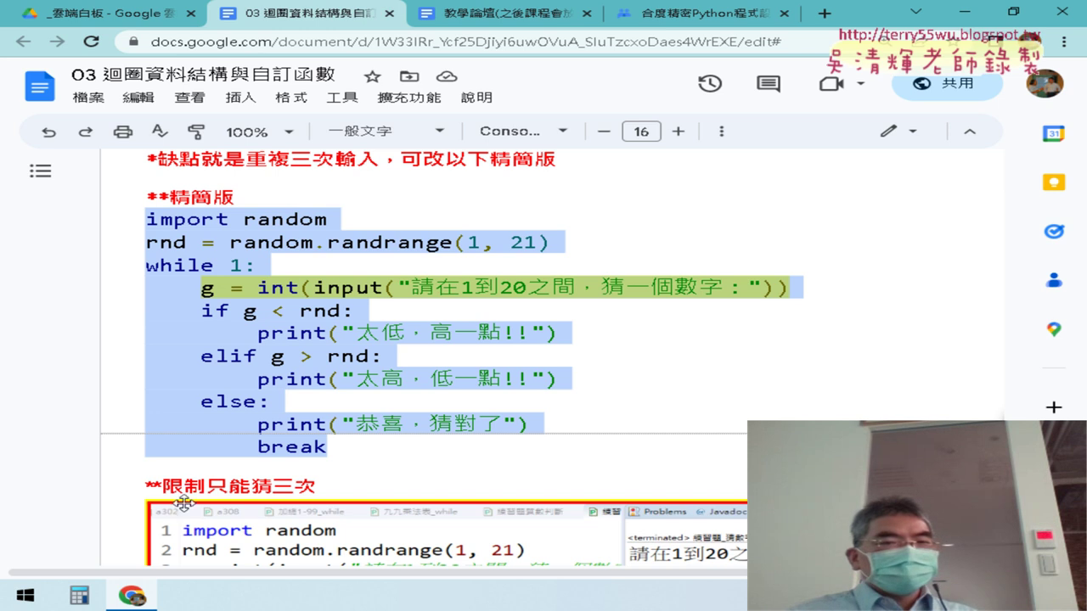
{"action": "left_click_drag", "start_coordinate": [163, 487], "coordinate": [320, 486]}
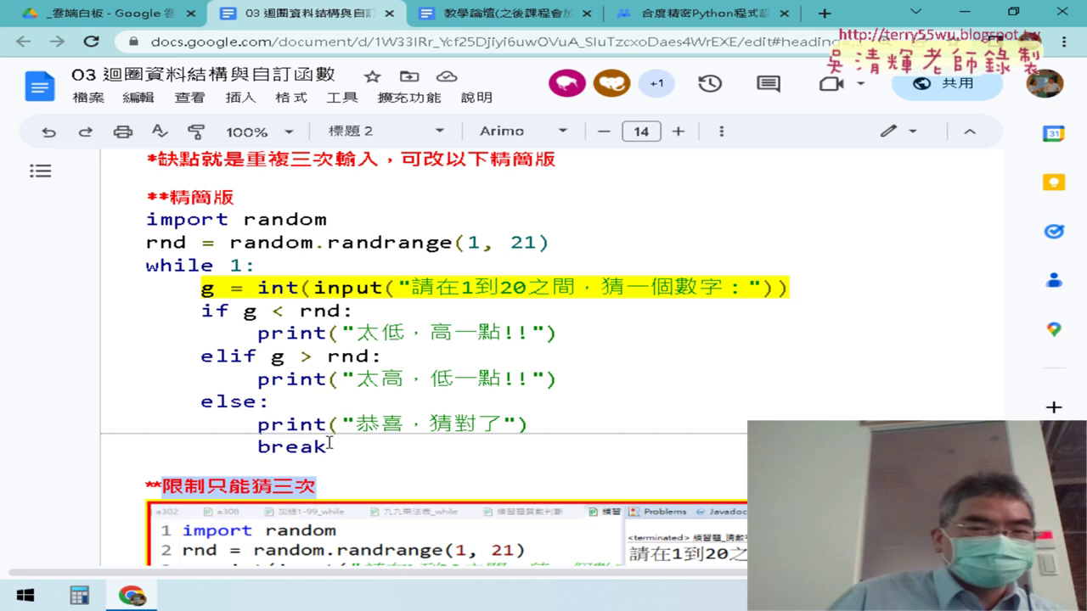
{"action": "left_click_drag", "start_coordinate": [329, 443], "coordinate": [133, 221]}
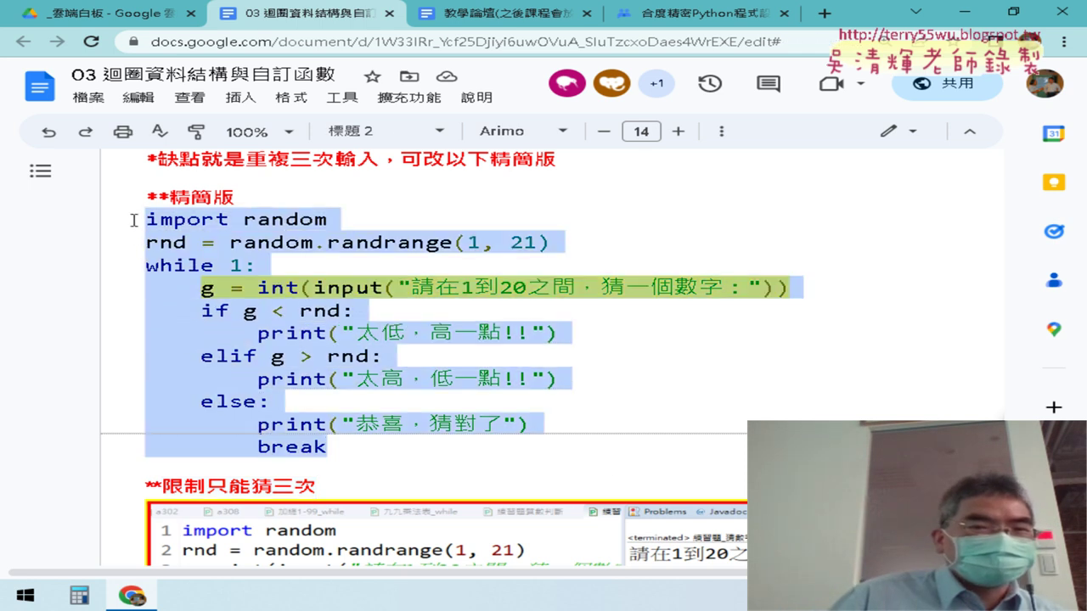